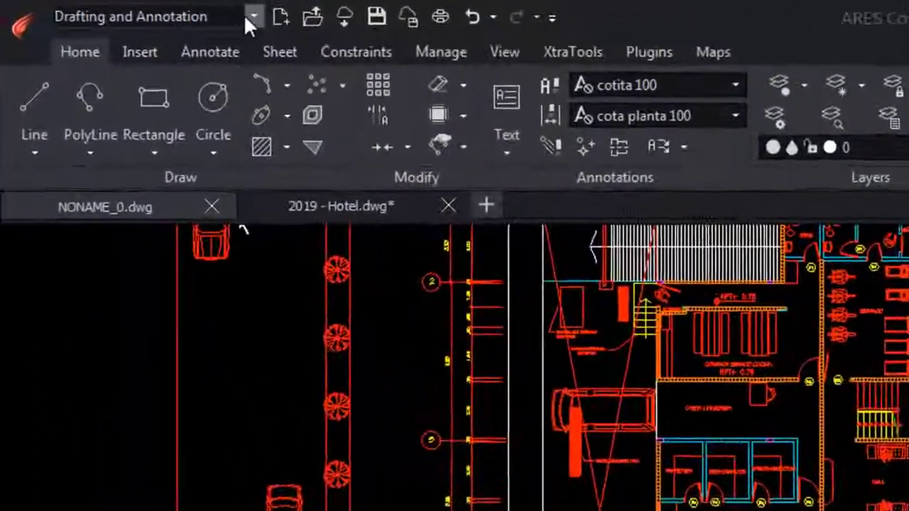
Switch the active workspace to CAD General from the Quick Access workspace list
click(100, 7)
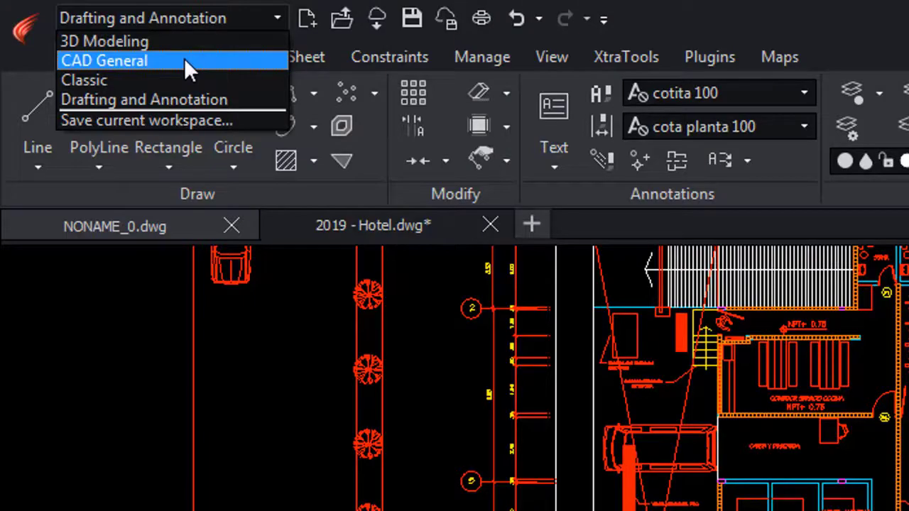
click(184, 60)
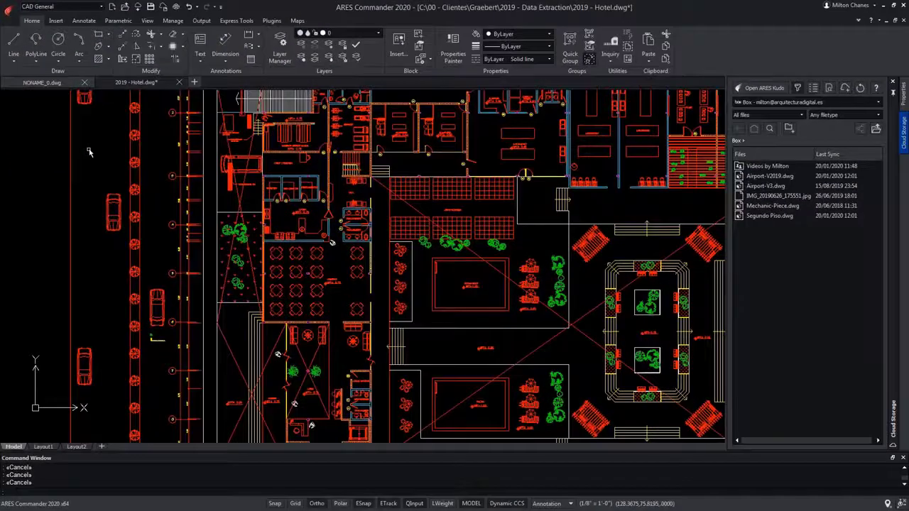
Switch to the Drafting and Annotation workspace, try the Classic workspace, then reopen the workspace list
click(84, 8)
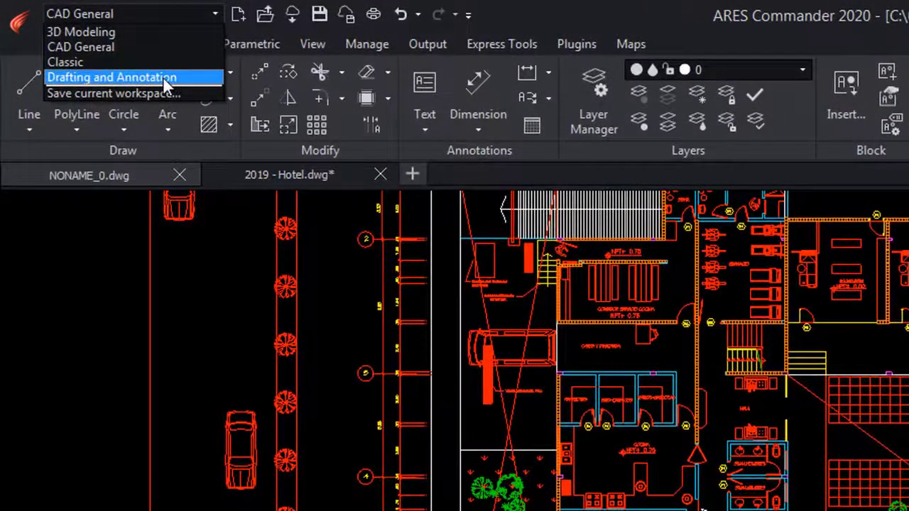
click(164, 78)
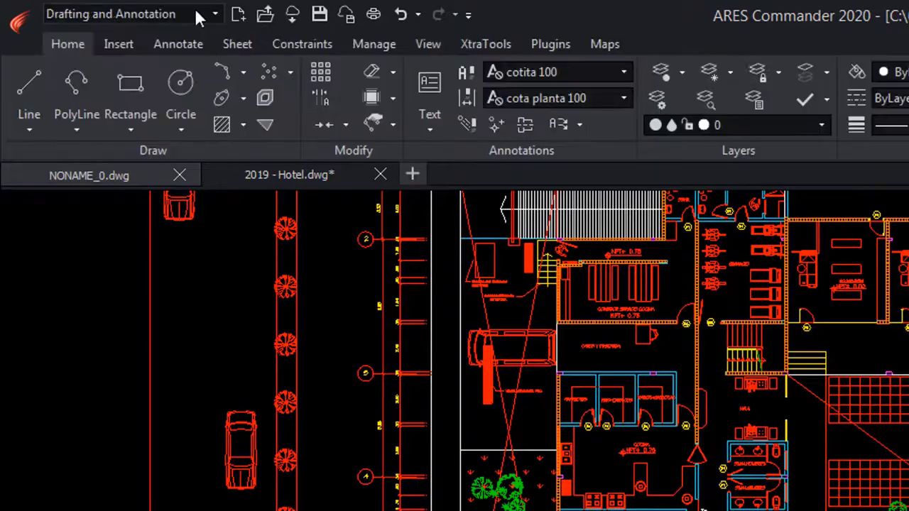
click(199, 16)
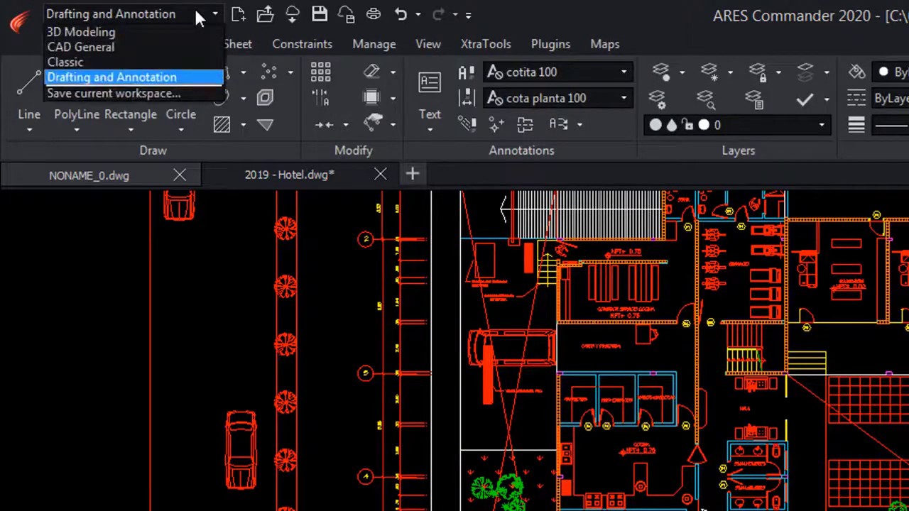
click(124, 62)
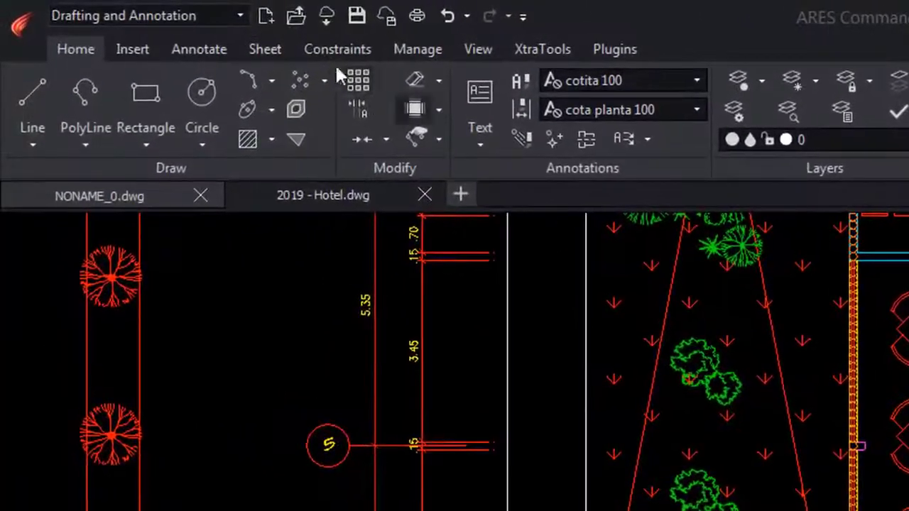
click(199, 14)
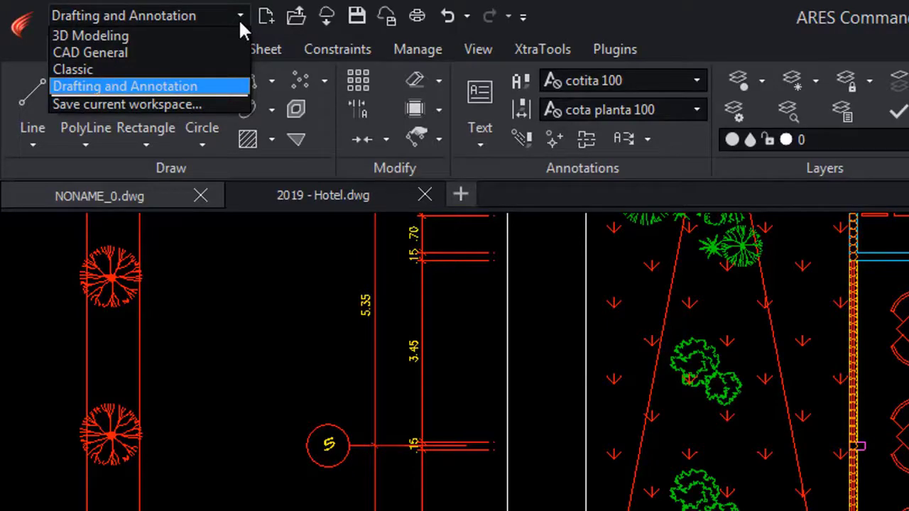
Switch to 3D Modeling and show the Layers Manager, Drawing Compare and Design Resources panels
click(150, 34)
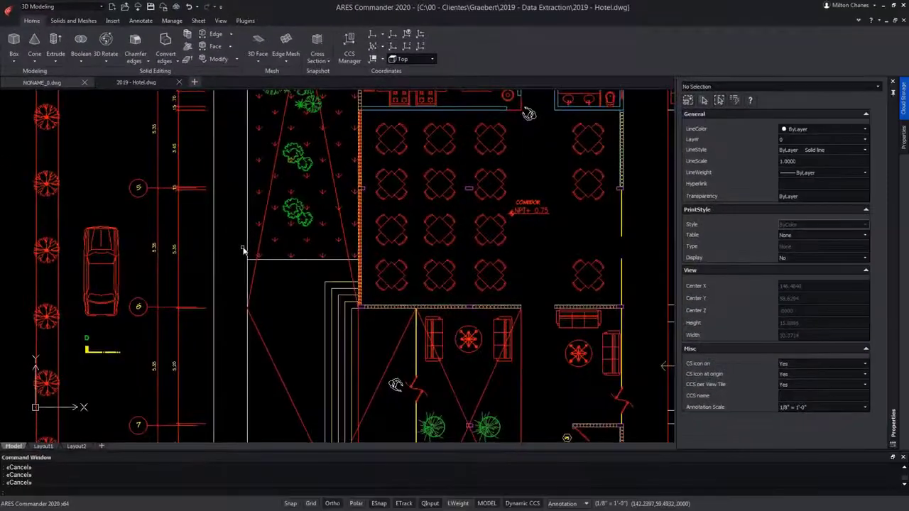
right_click(588, 48)
click(619, 154)
right_click(568, 42)
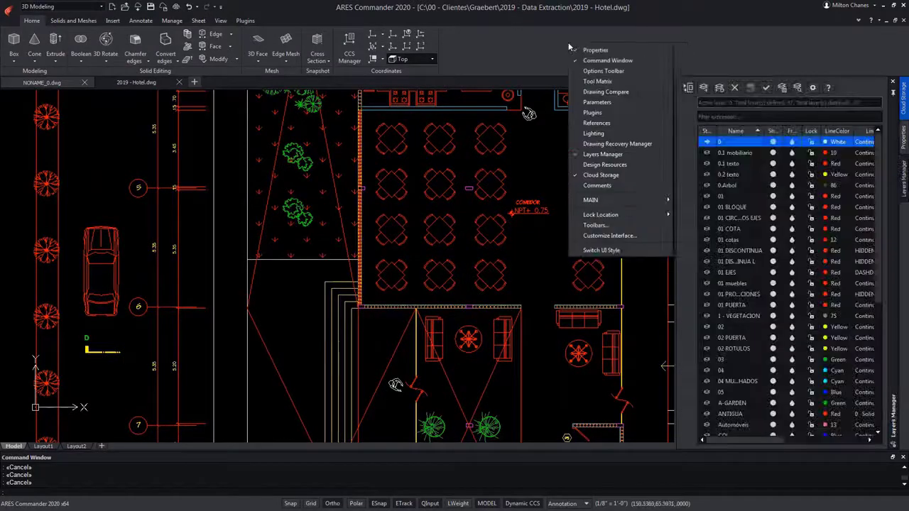
click(598, 92)
right_click(534, 46)
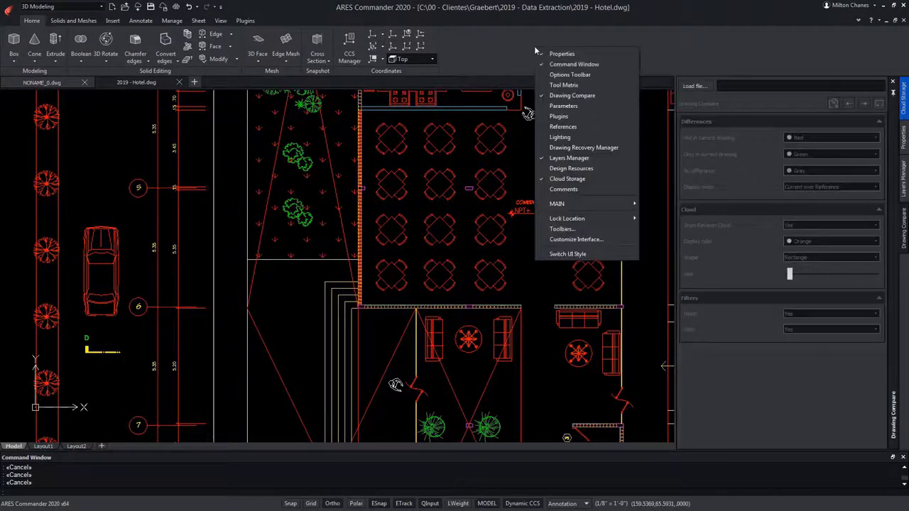
click(577, 158)
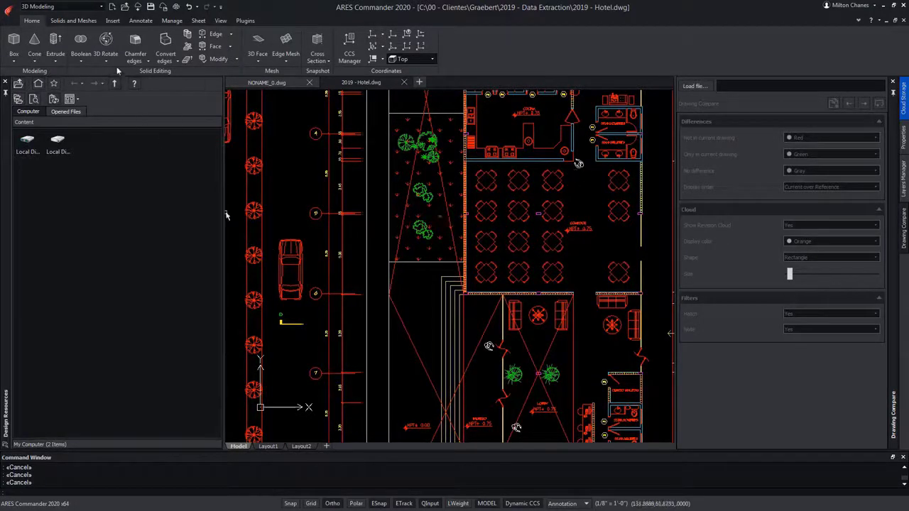
Switch to Drafting and Annotation, then back to the 3D Modeling workspace
click(101, 6)
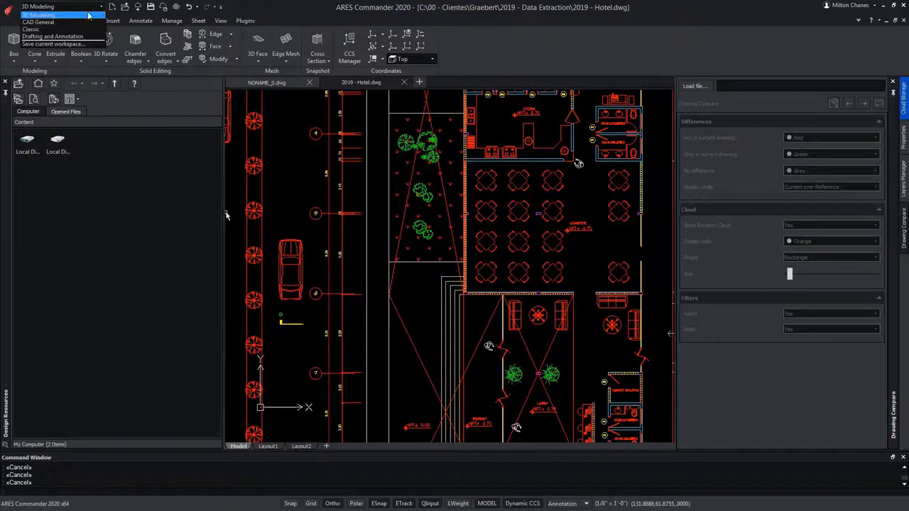
click(75, 37)
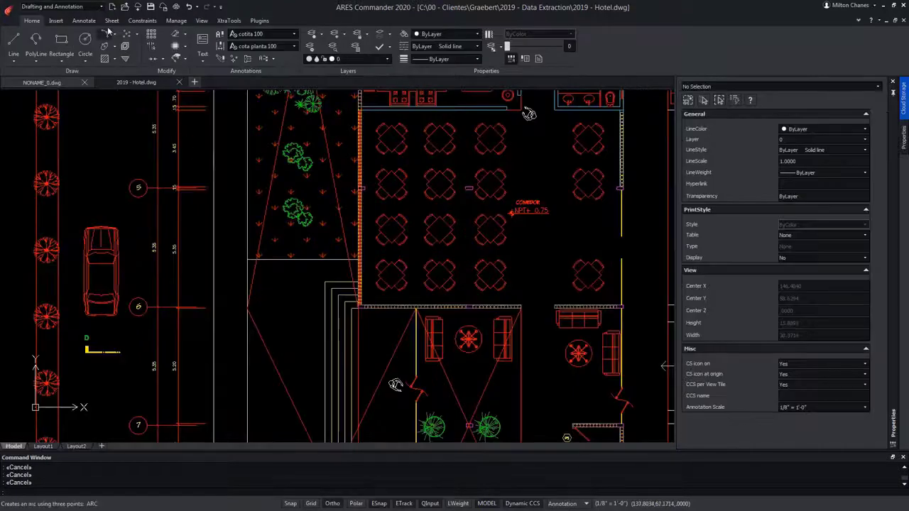
click(101, 7)
click(38, 15)
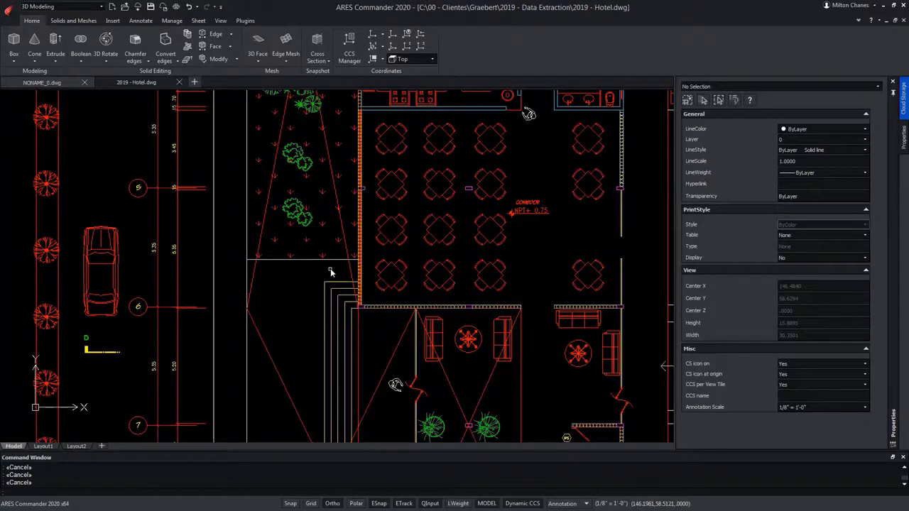
Show the Design Resources, Layers Manager and References panels from the ribbon's right-click list
right_click(535, 47)
click(586, 164)
right_click(551, 57)
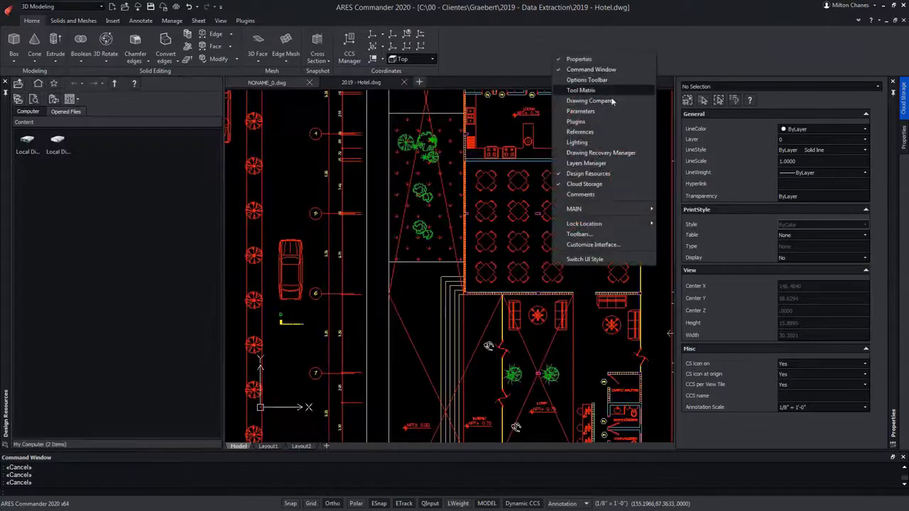
click(582, 151)
right_click(548, 40)
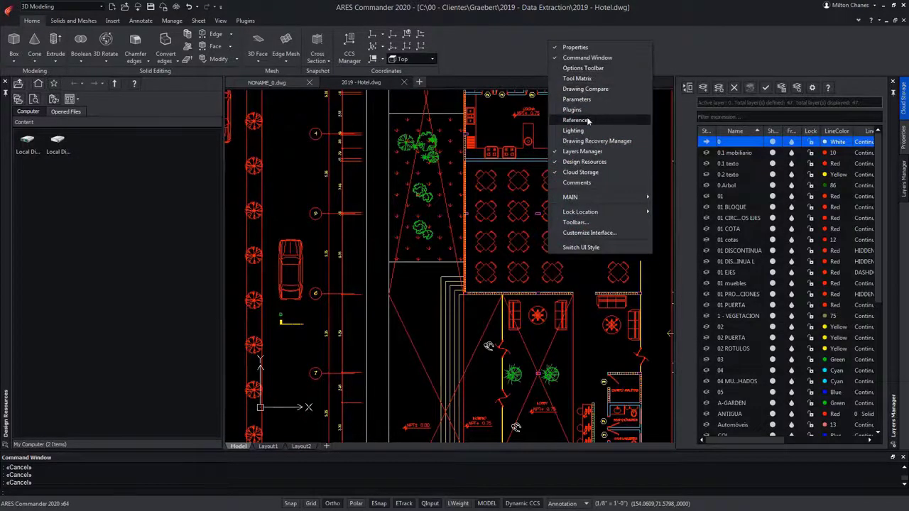
click(584, 162)
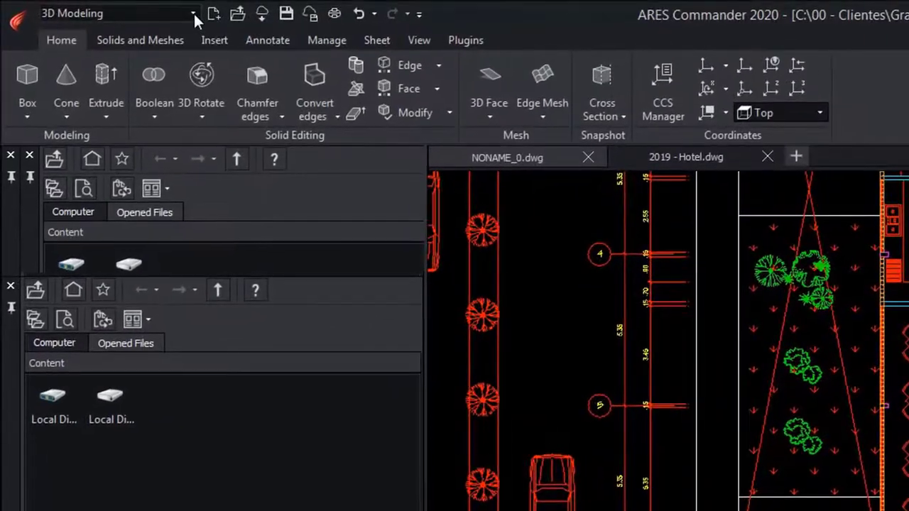
Start saving the current layout as a workspace and enter the name 'New 2020'
click(192, 13)
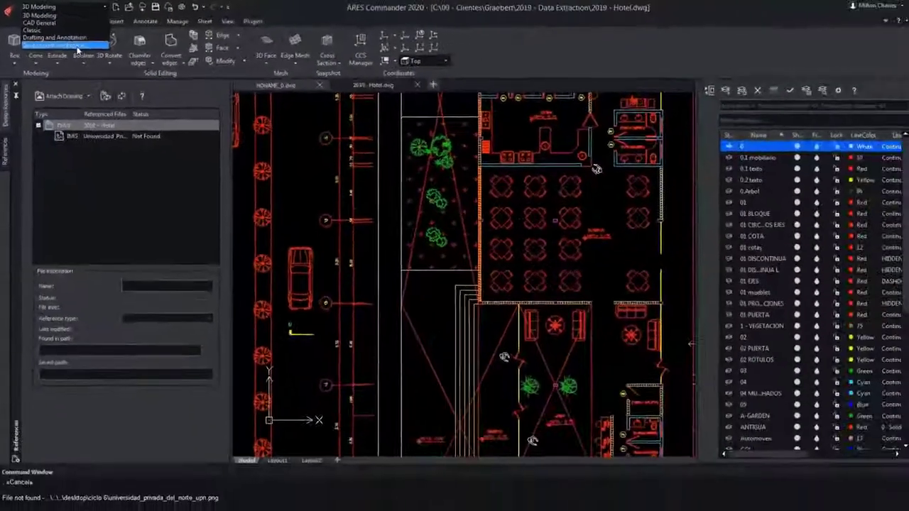
click(140, 83)
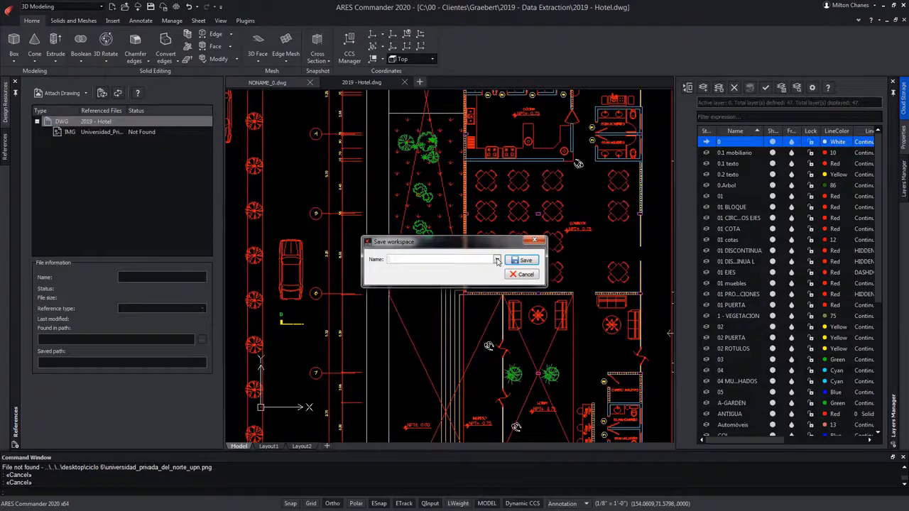
click(496, 259)
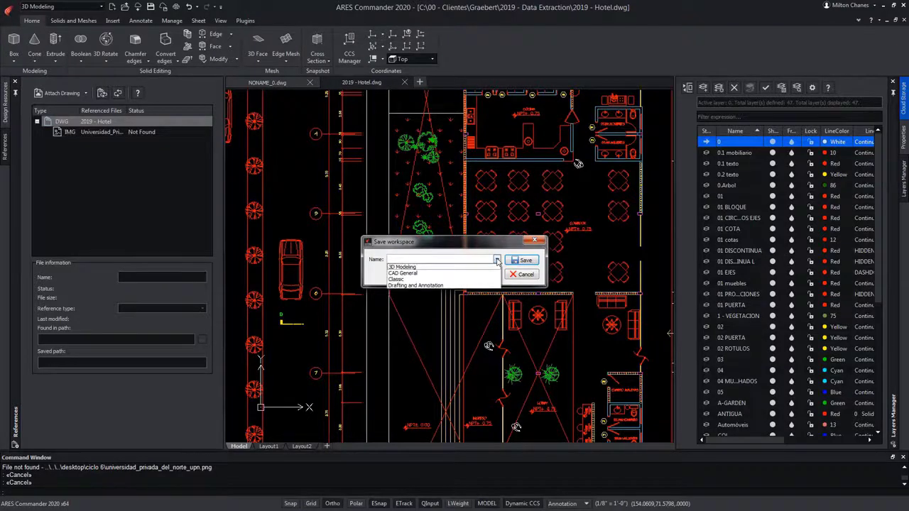
click(404, 259)
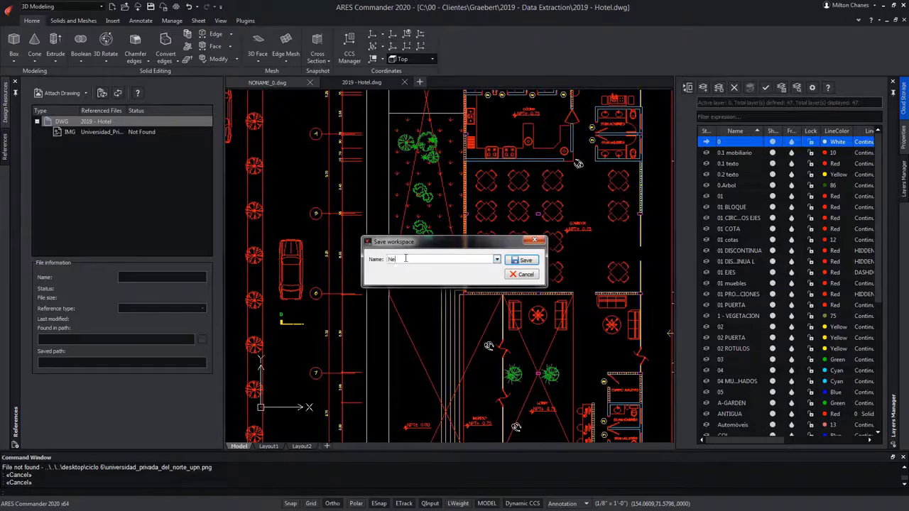
text(New 2020)
Save the New 2020 workspace, then switch to the Drafting and Annotation workspace
click(521, 260)
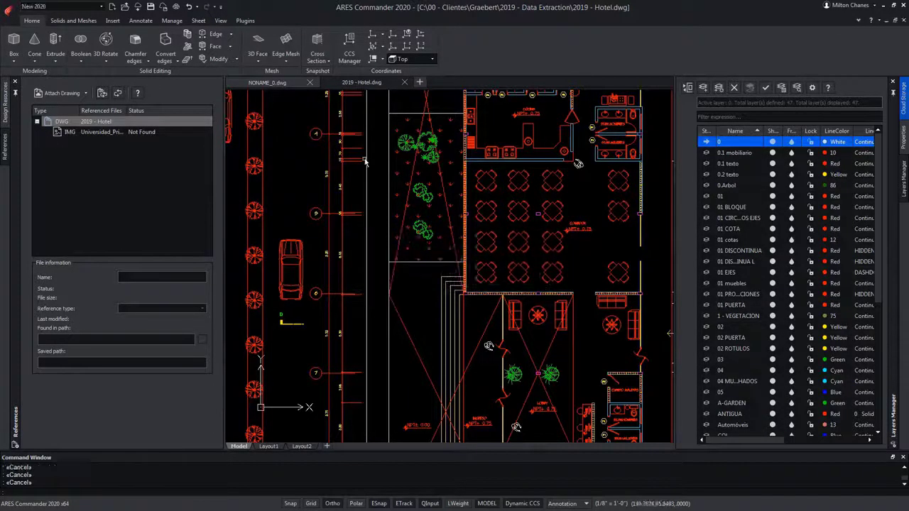
click(101, 6)
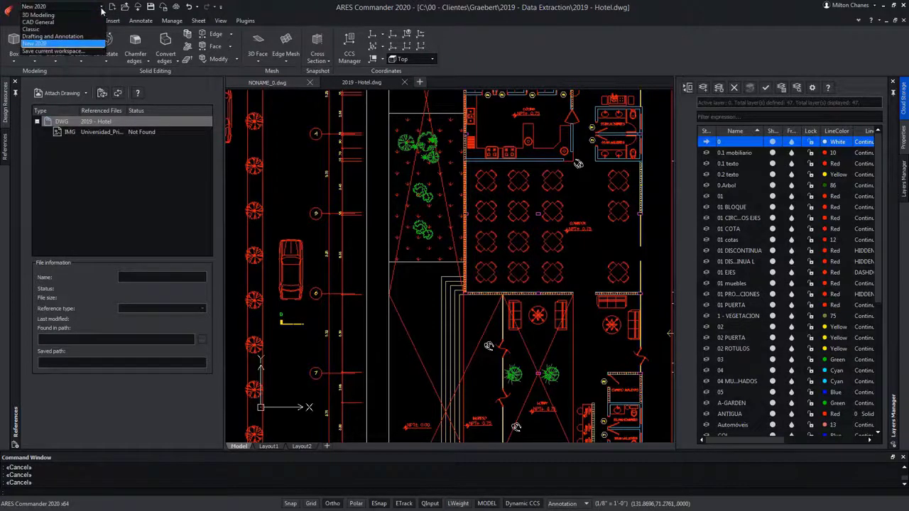
click(53, 36)
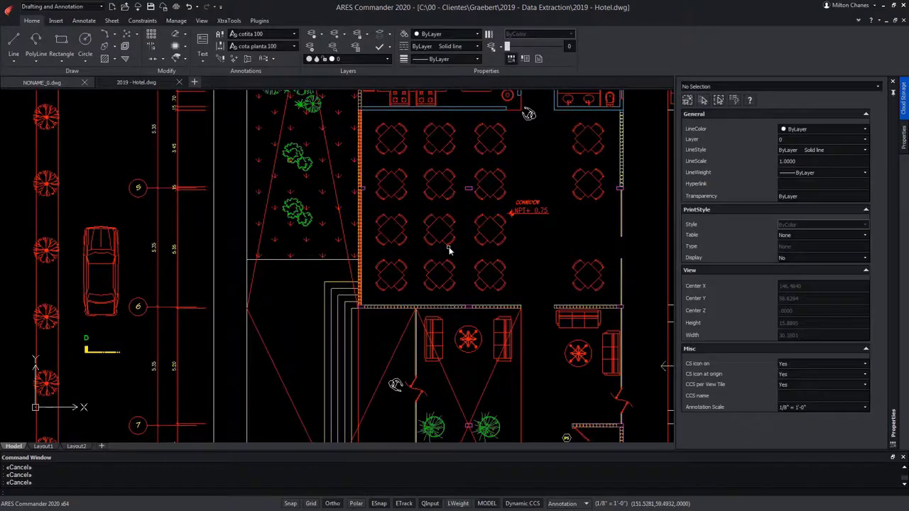
click(103, 13)
click(53, 36)
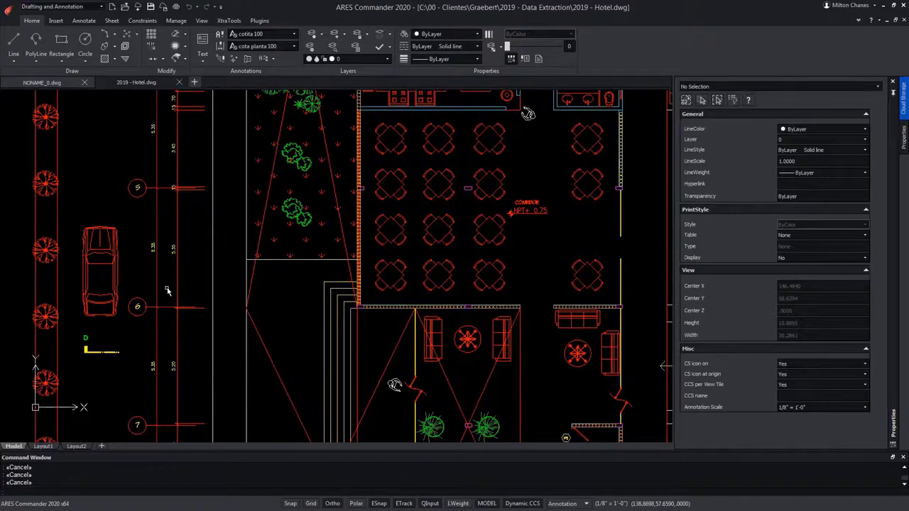
Glance at the application menu, then bring up the Manage ribbon tab's tools
click(8, 7)
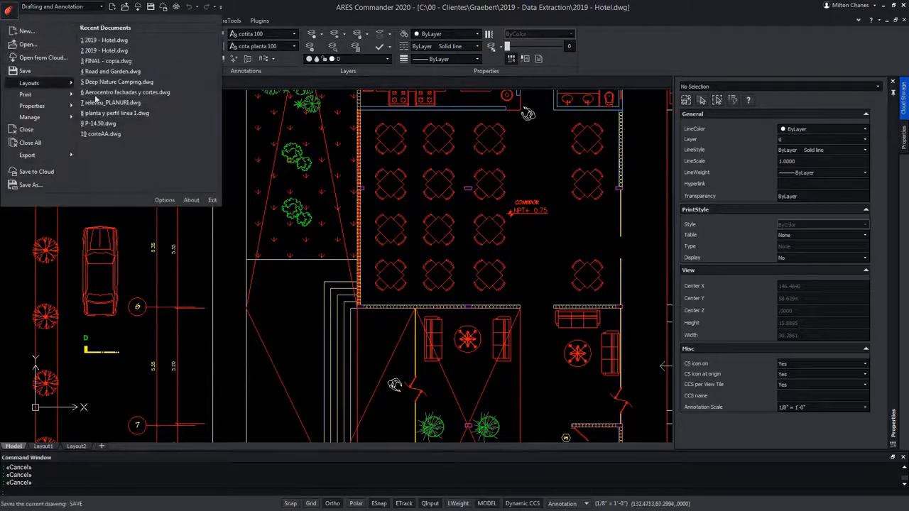
key(Escape)
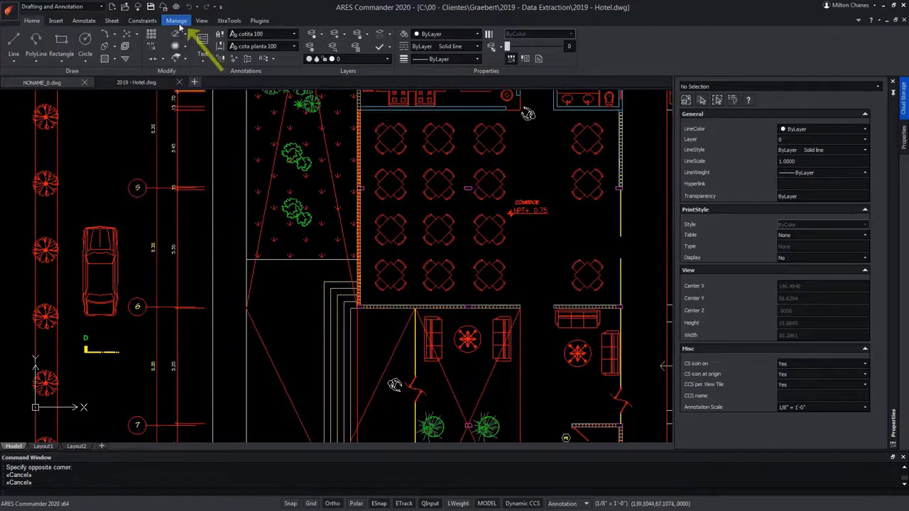
click(176, 22)
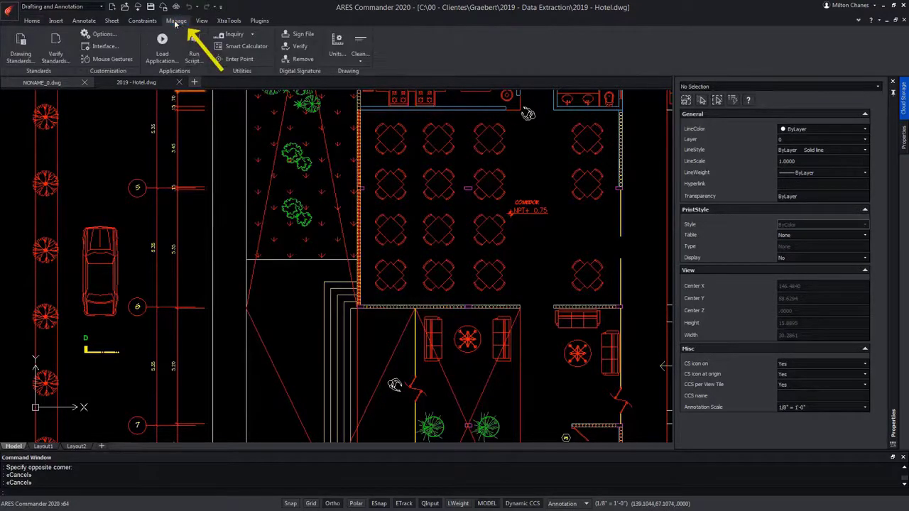
Set Display > User interface style to Light in System Options and dismiss the restart notice
click(99, 34)
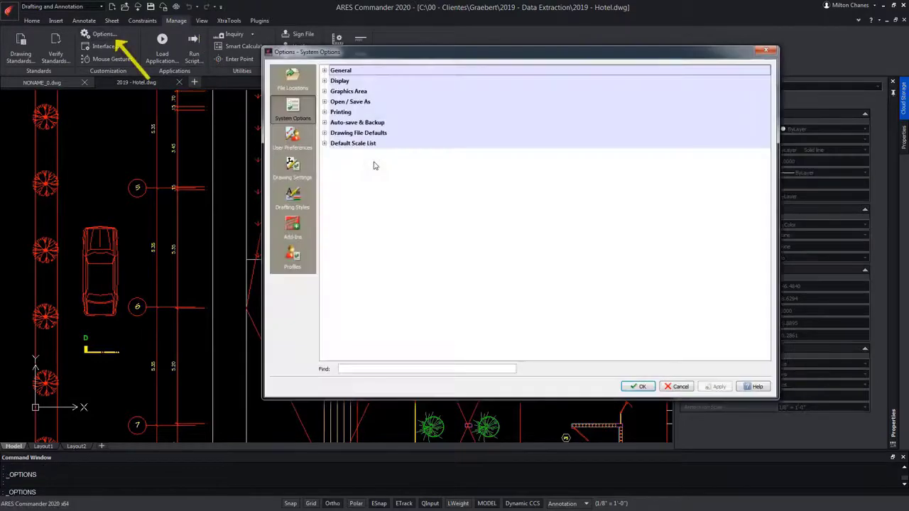
click(325, 81)
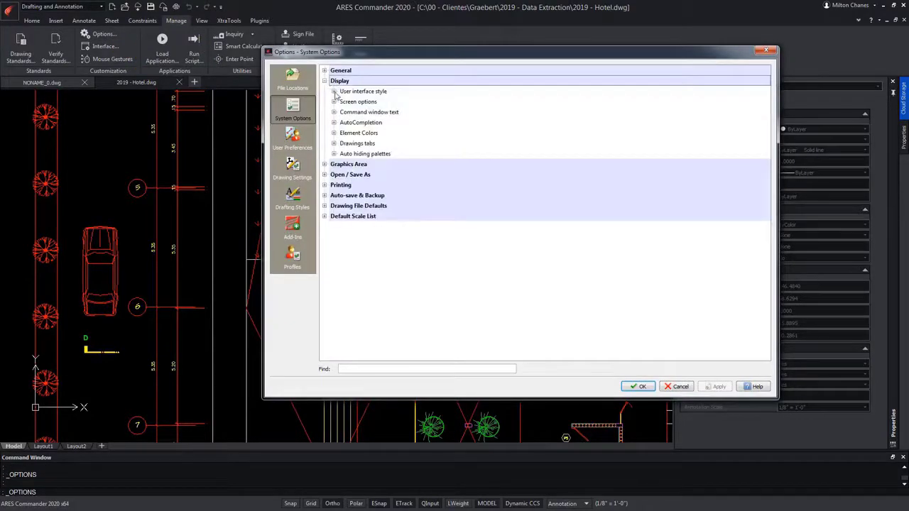
click(334, 92)
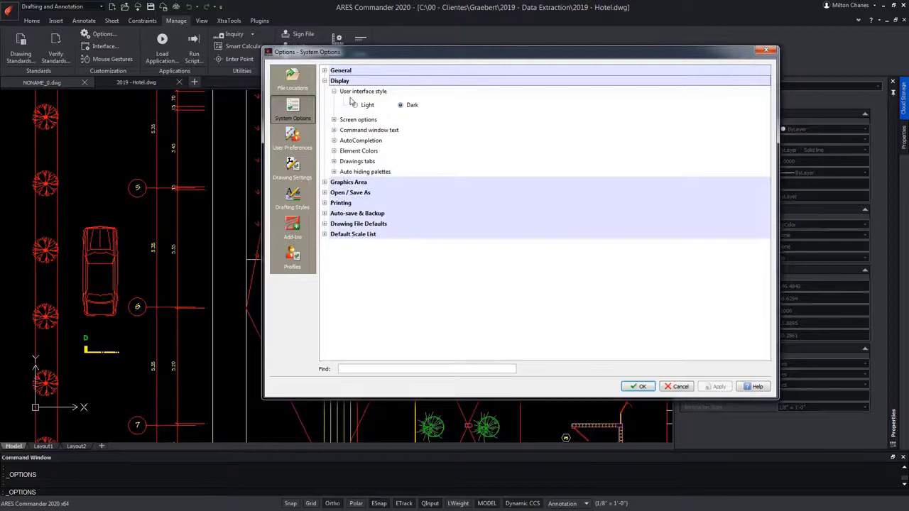
click(364, 107)
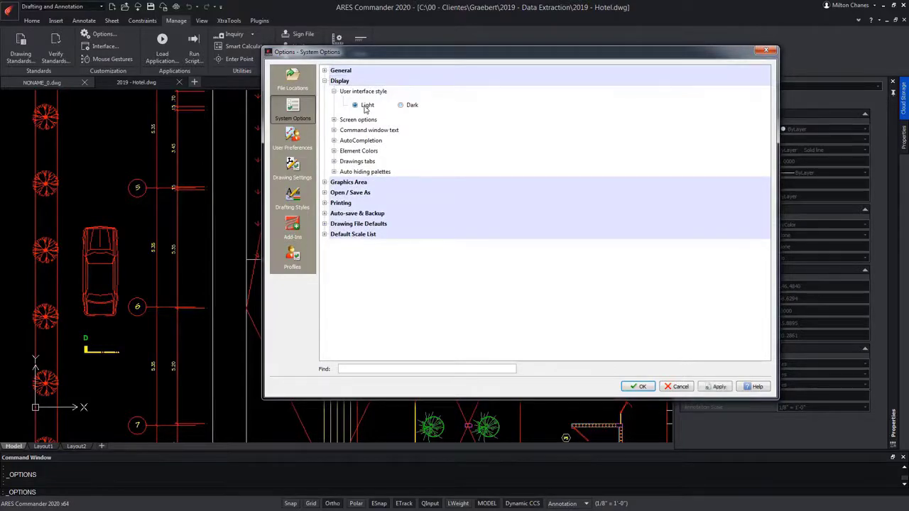
click(641, 387)
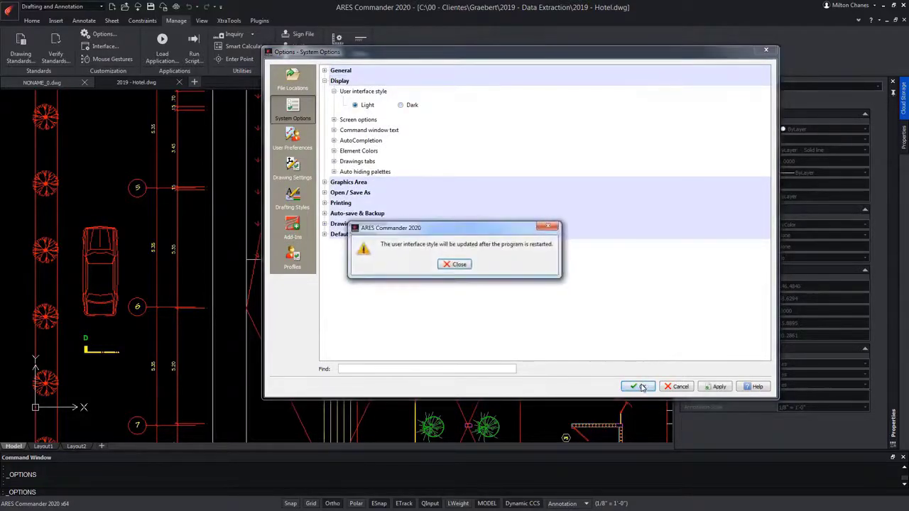
click(458, 266)
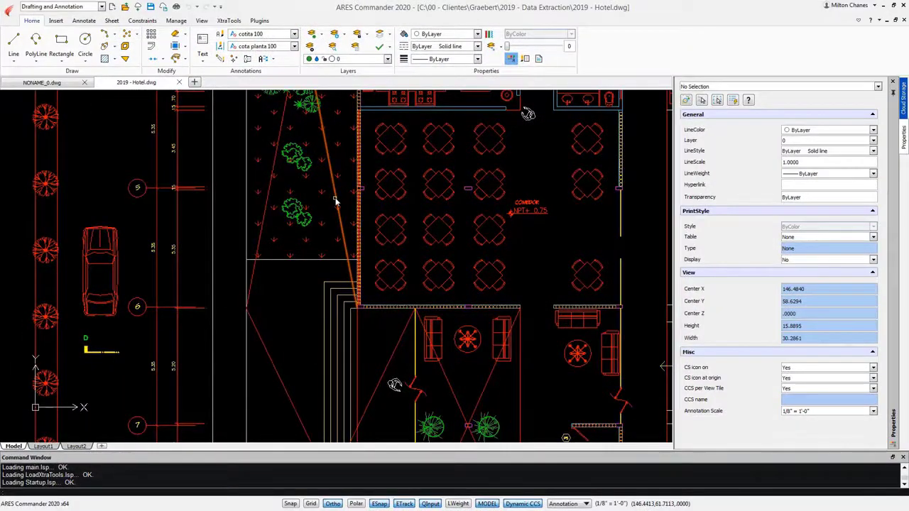
In UI Profiles, make 3D Modeling active, delete New 2020, and enable auto-save when switching
click(176, 20)
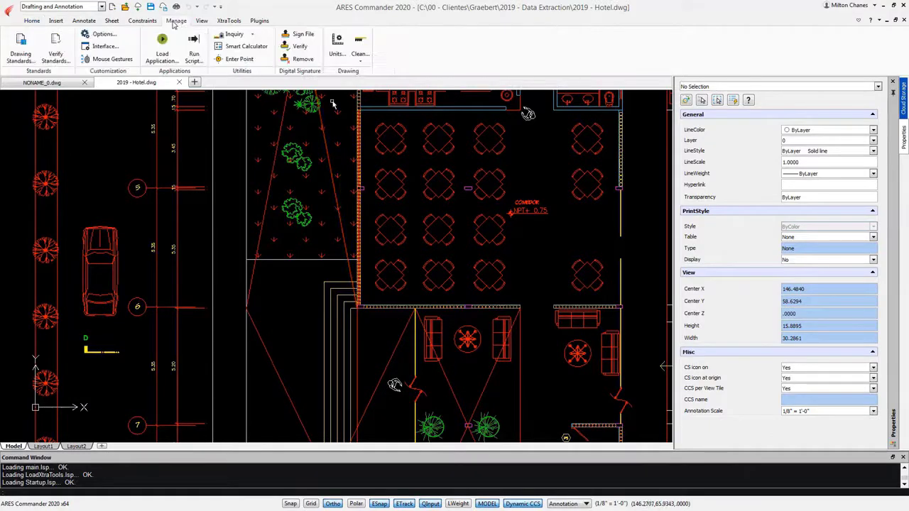
click(107, 47)
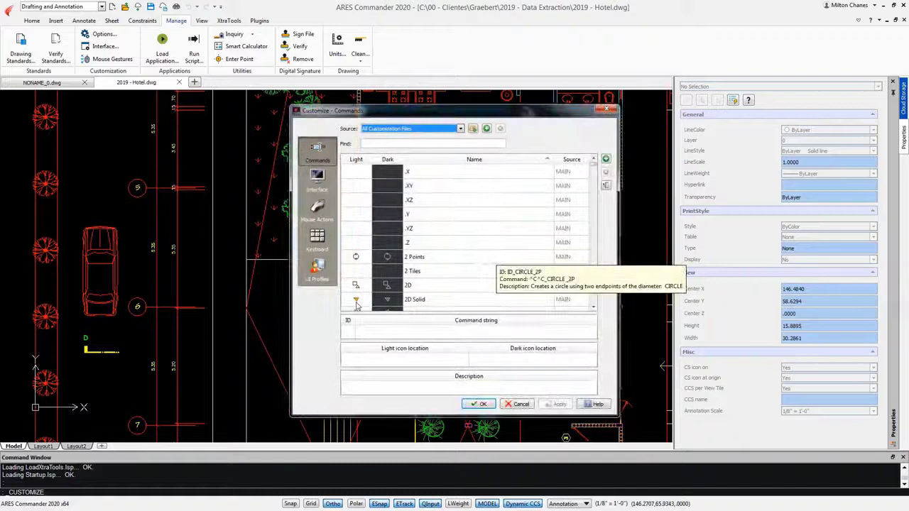
click(318, 269)
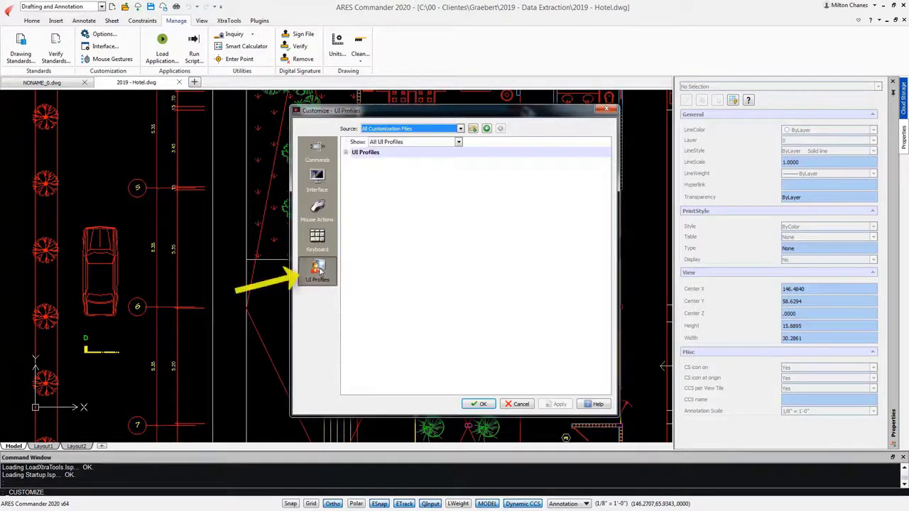
click(345, 152)
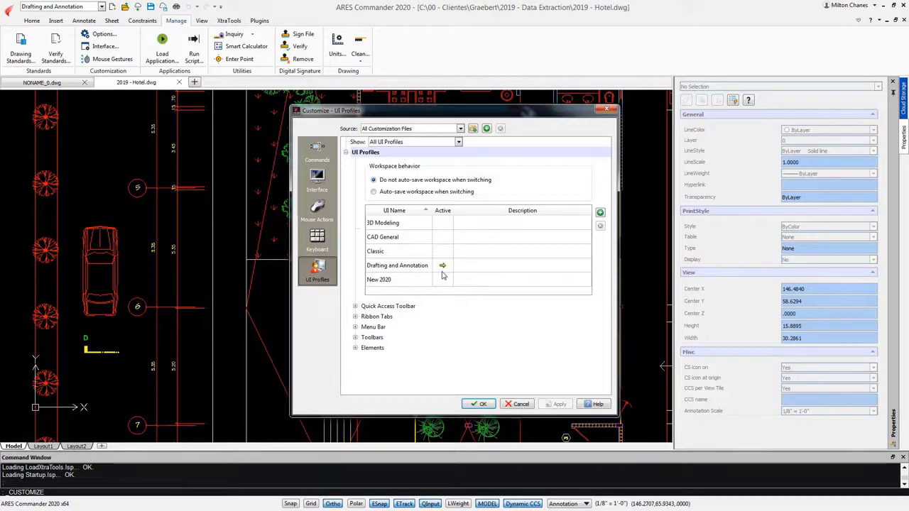
click(437, 224)
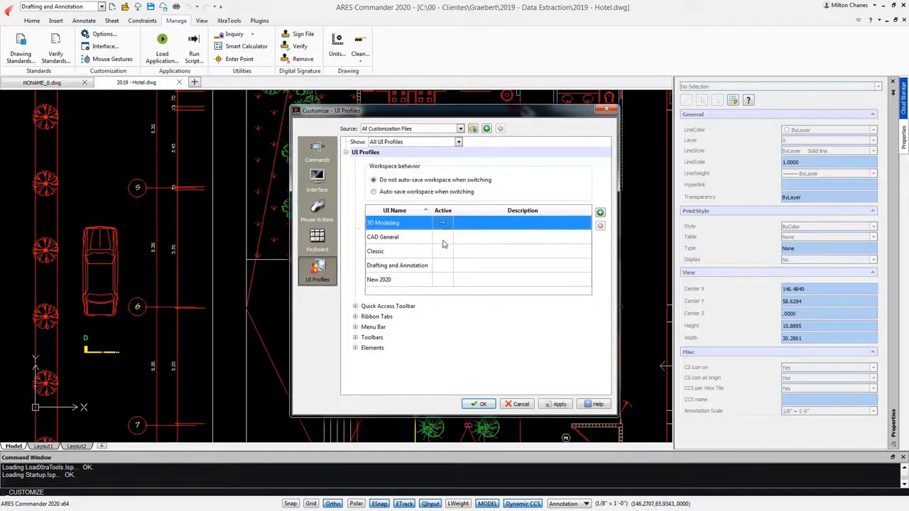
click(412, 282)
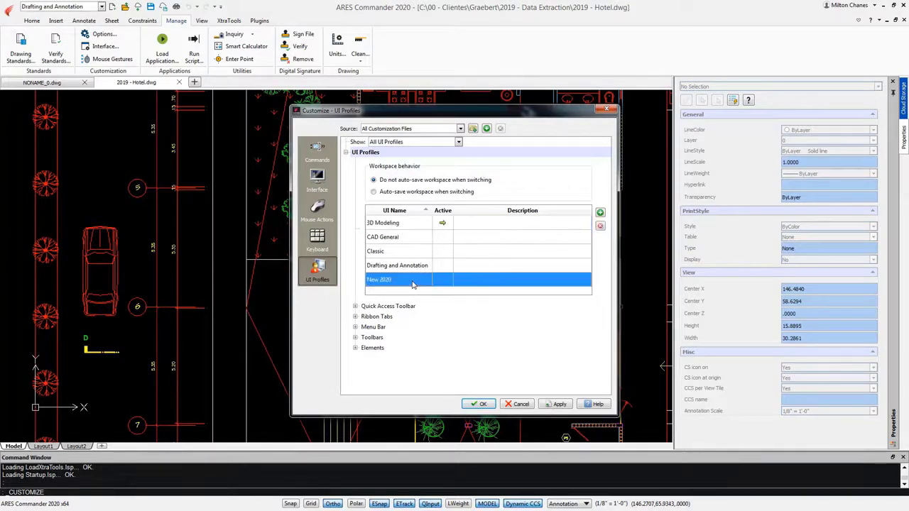
click(599, 226)
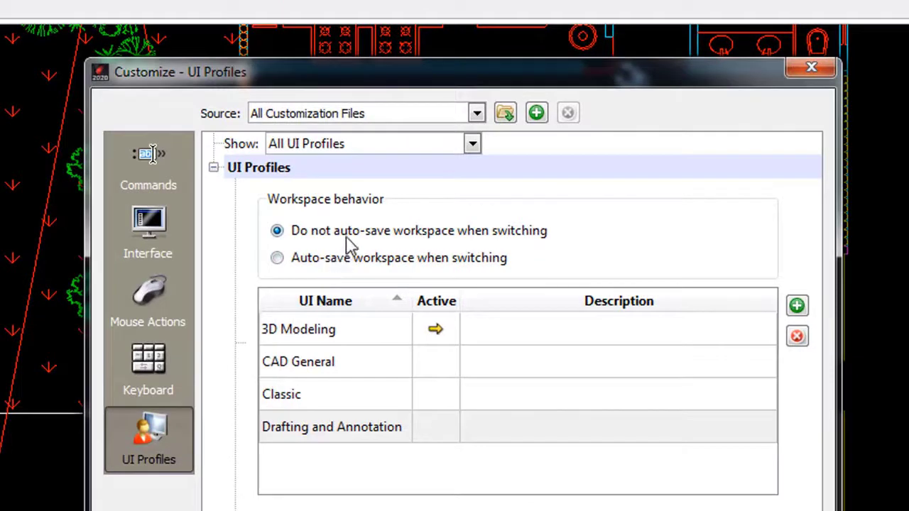
click(310, 265)
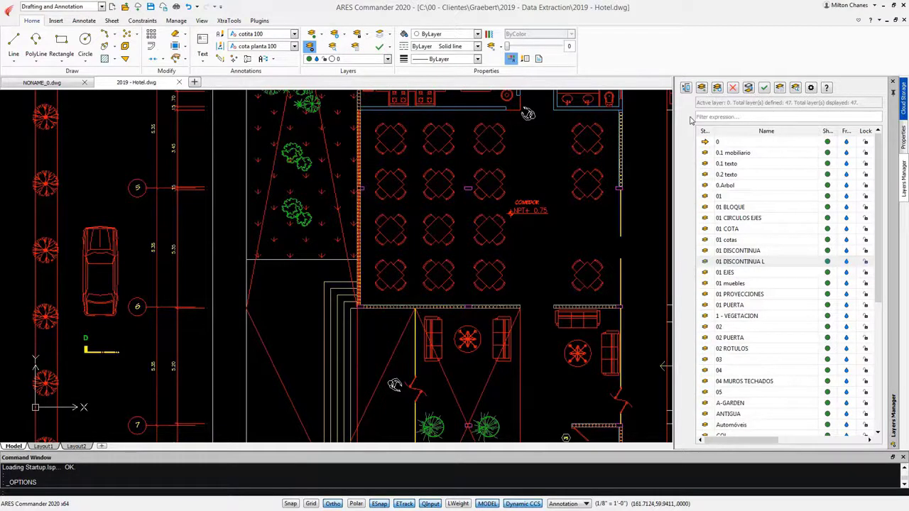
Use Switch UI Style from the ribbon's right-click menu to return to the dark theme
right_click(631, 42)
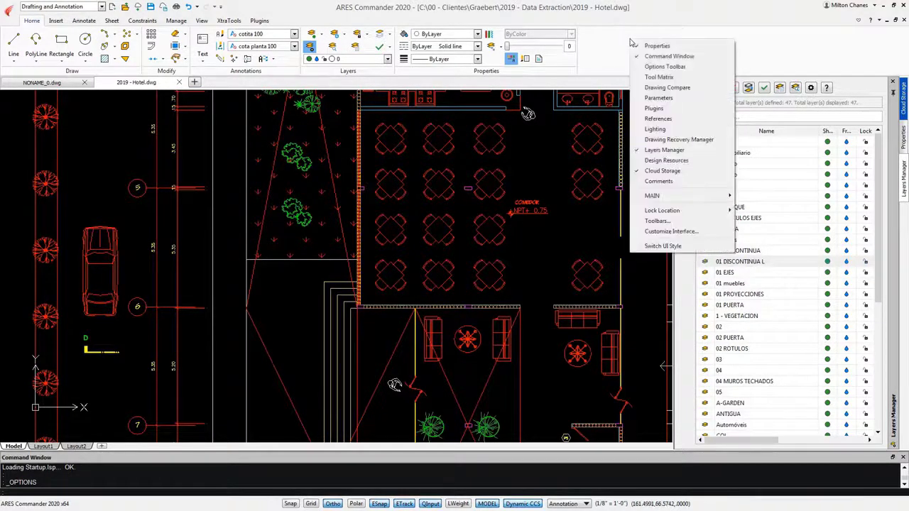
click(659, 247)
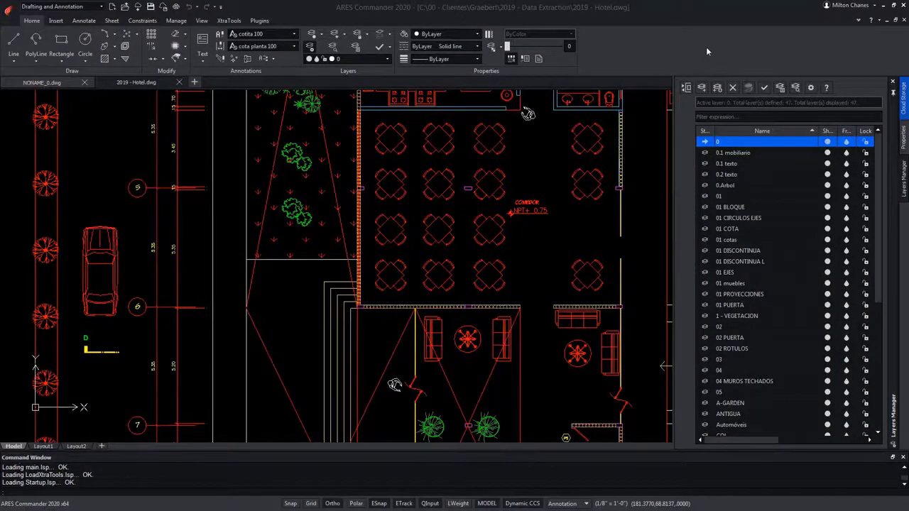
Maximize all Layers Manager columns, then optimize them all to fit their contents
click(692, 39)
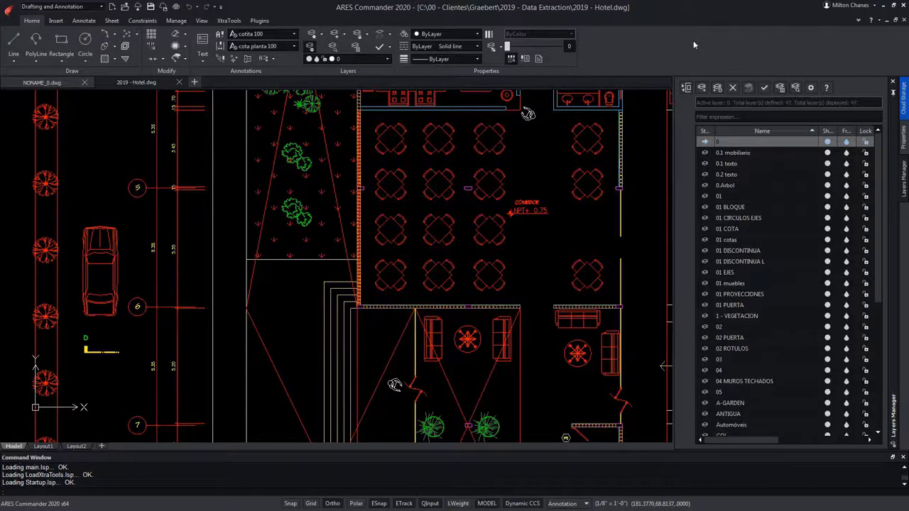
right_click(796, 133)
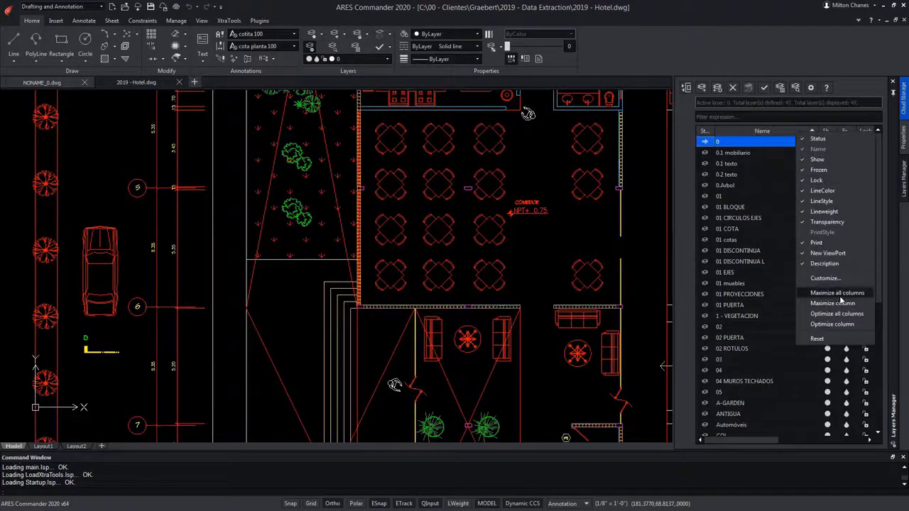
click(839, 293)
right_click(806, 132)
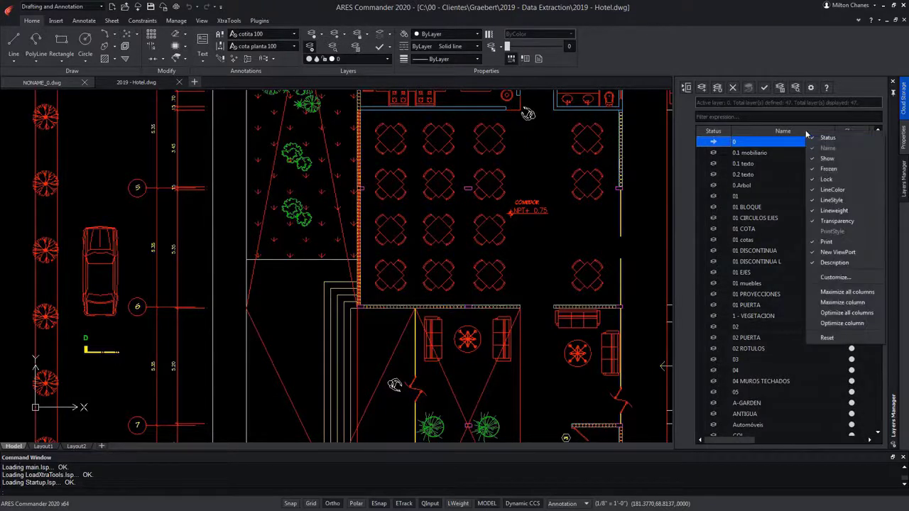
click(853, 316)
Narrow the Name column, then maximize it so full layer names show
drag(821, 132, 740, 137)
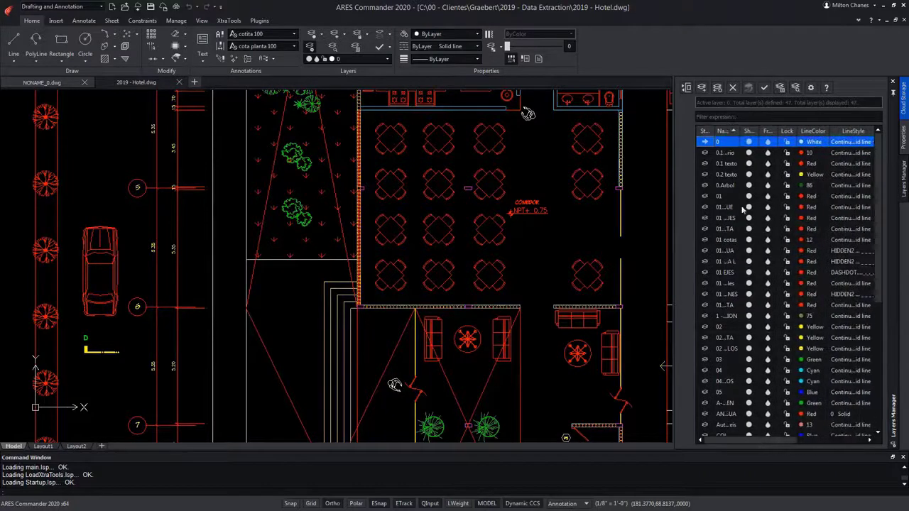
right_click(724, 133)
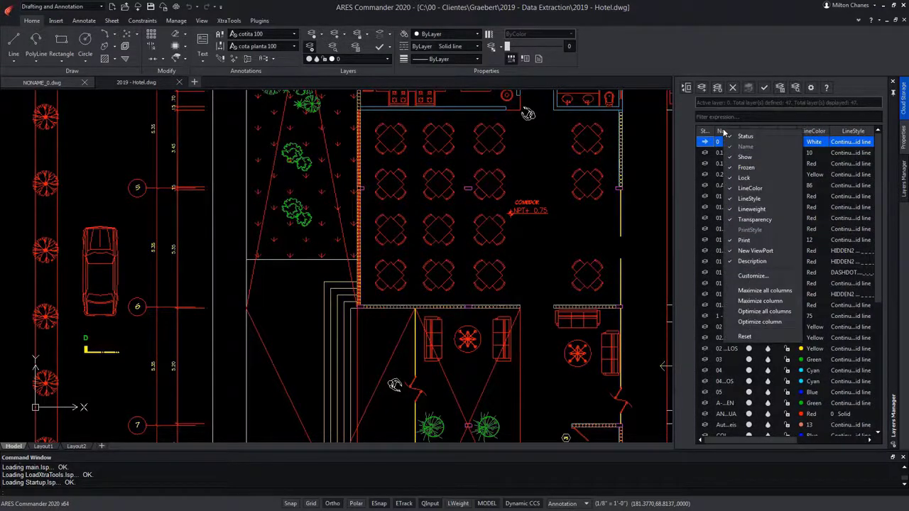
click(767, 302)
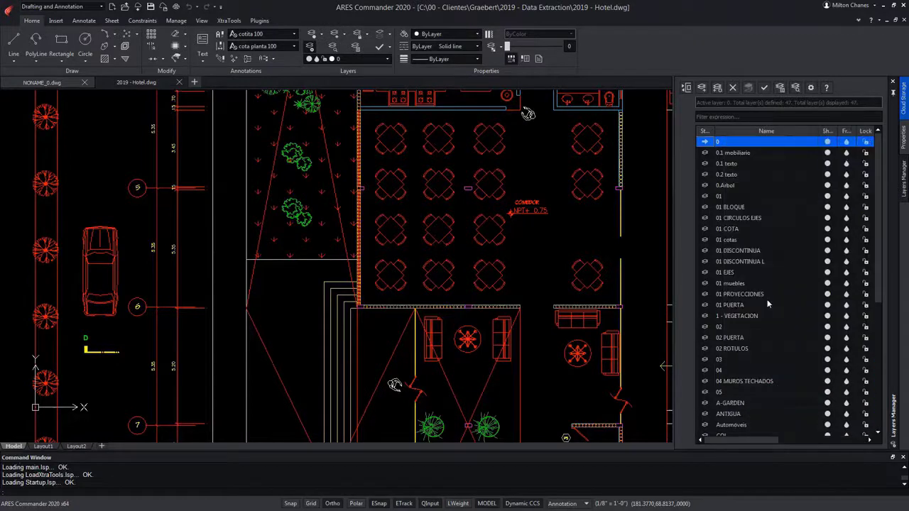